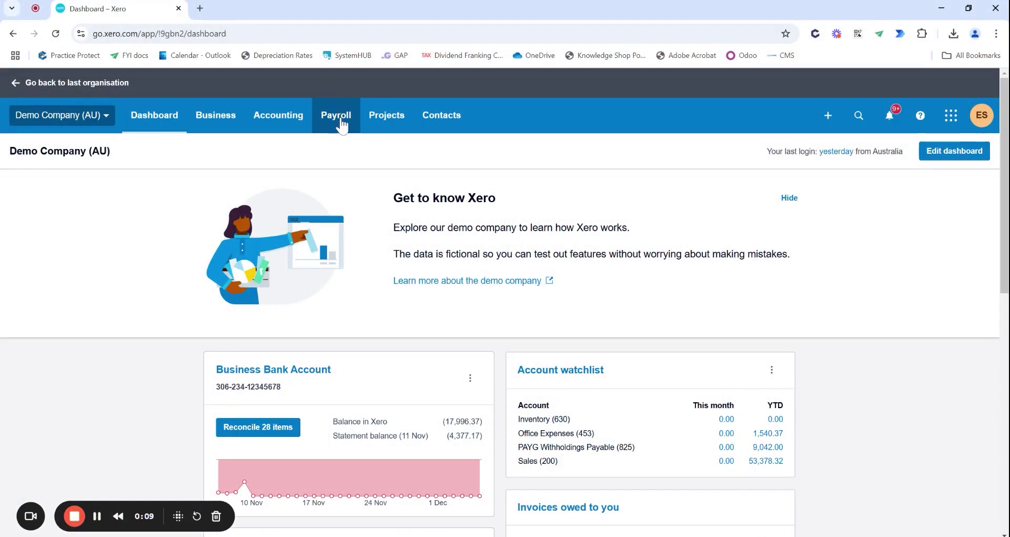
Open the payroll record of the first employee in the current employees list
left_click(342, 123)
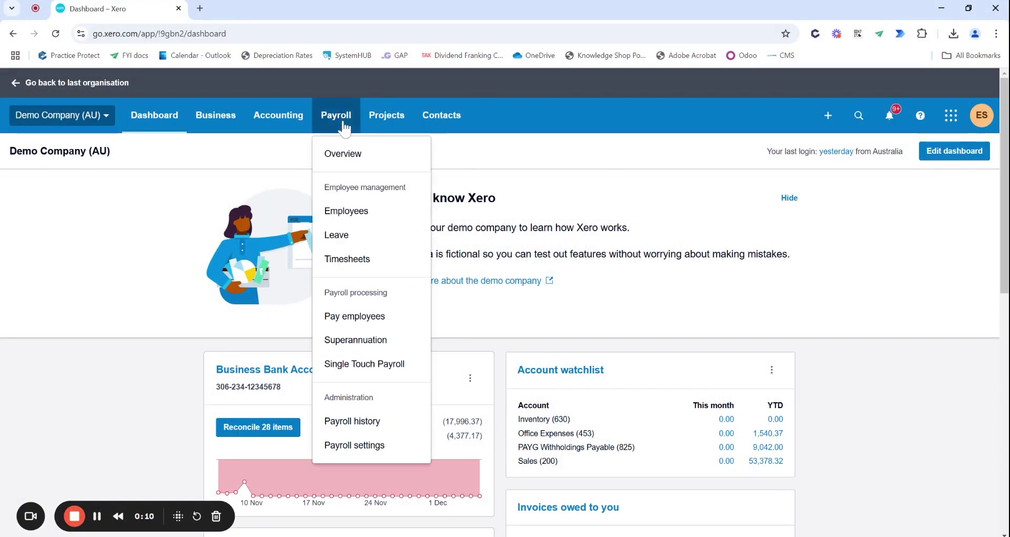
left_click(331, 217)
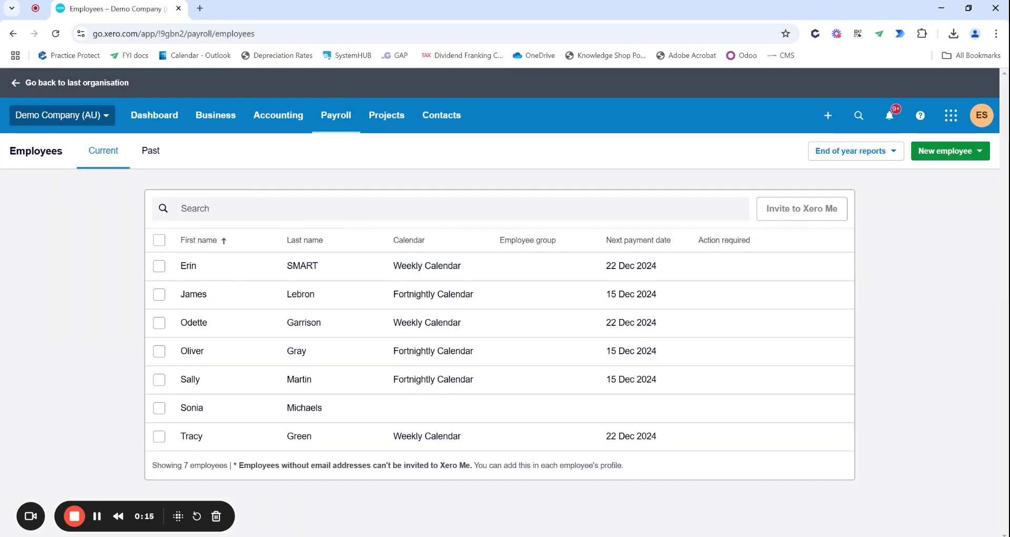
left_click(334, 271)
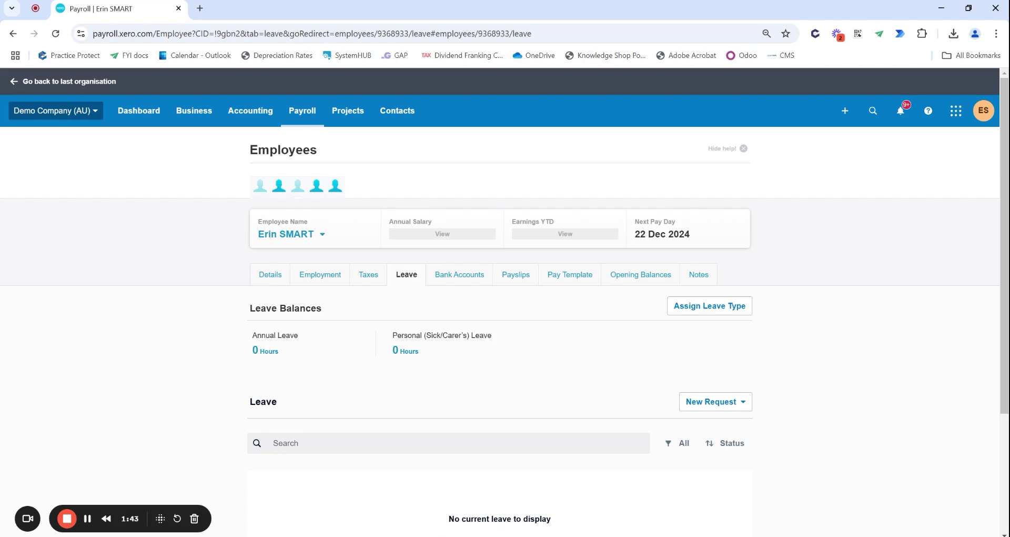
Open the employee's Annual Leave type and review the leave calculation methods, keeping Based on Ordinary Earnings
left_click(267, 355)
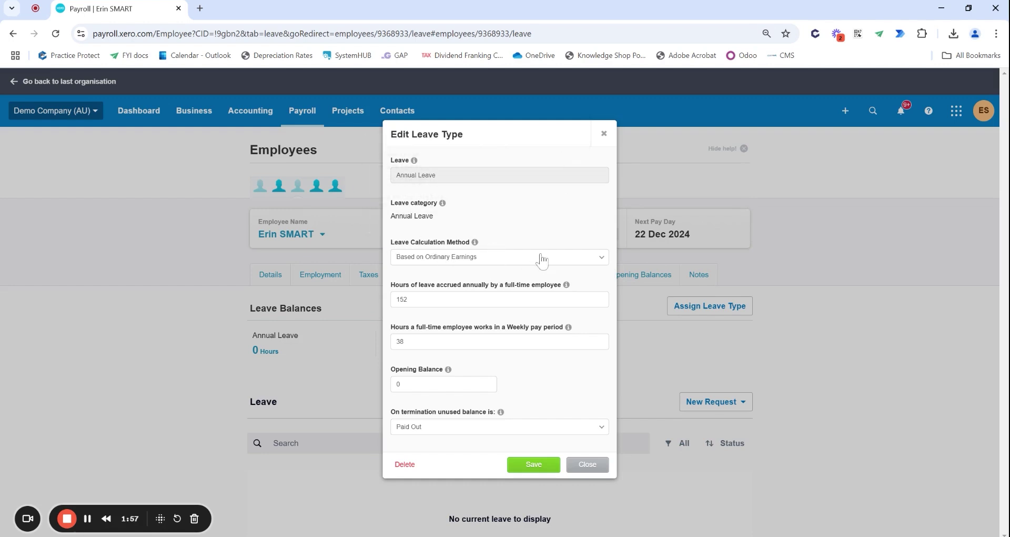
left_click(601, 260)
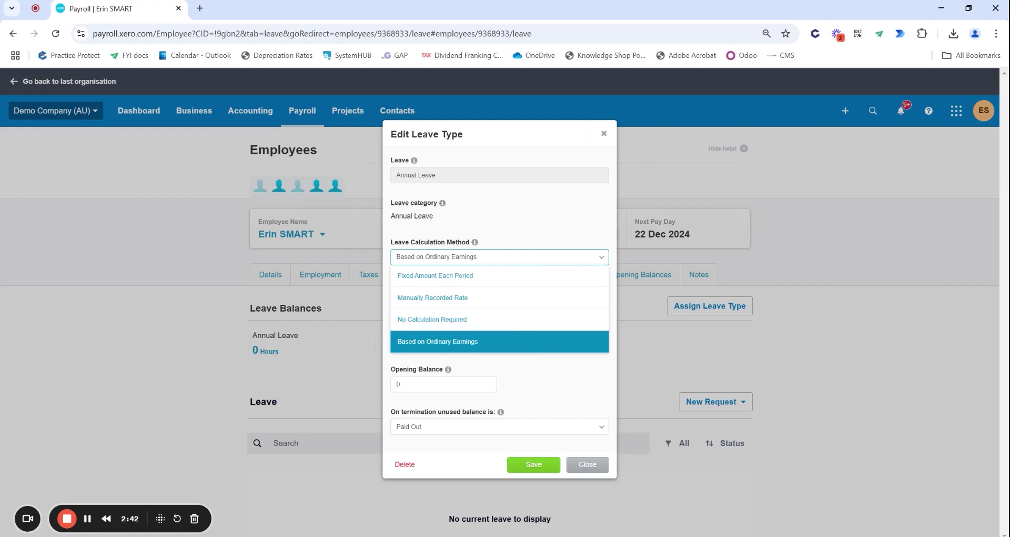
left_click(526, 342)
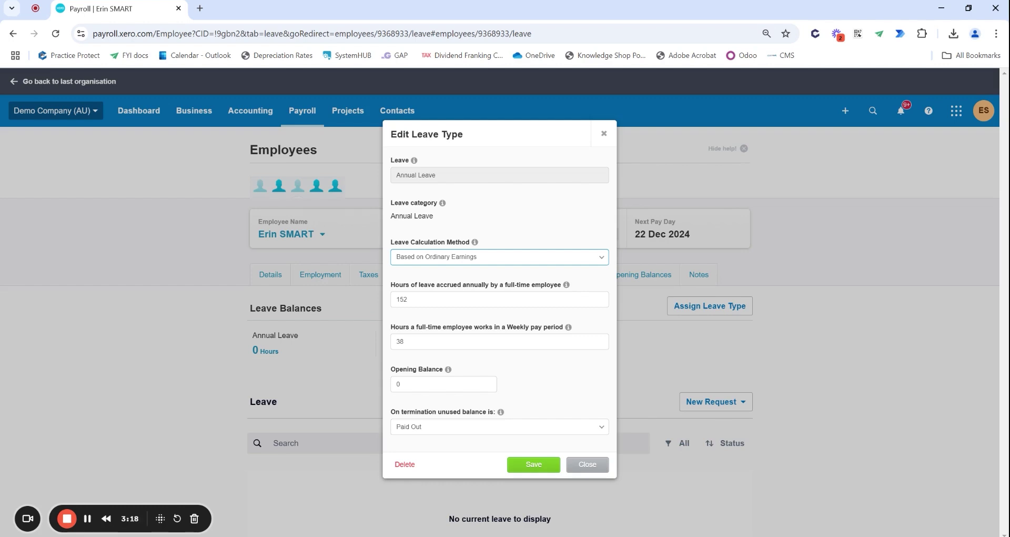
Set the hours a full-time employee works in a weekly pay period to 10 for Annual Leave
double_click(398, 340)
key("BackSpace")
double_click(400, 341)
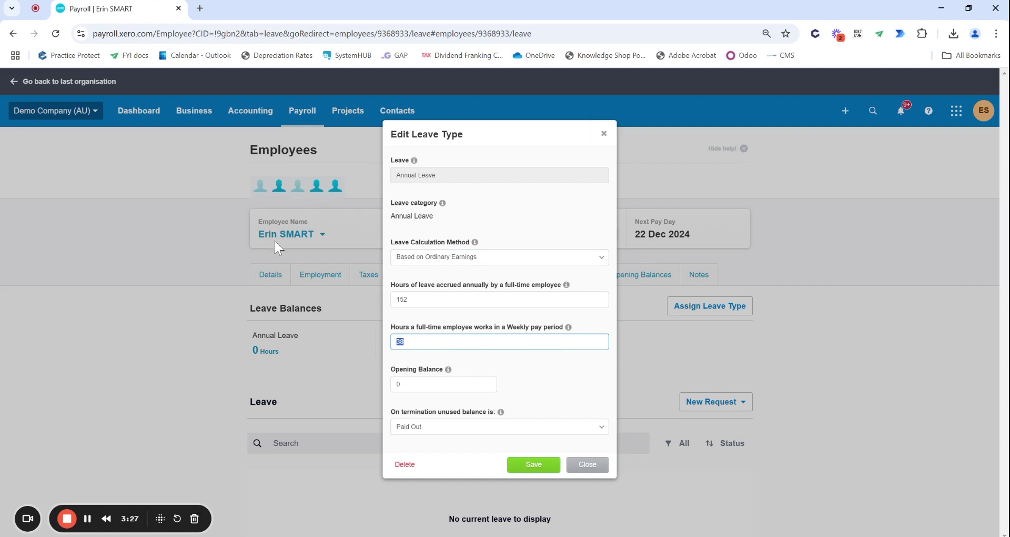
type("10")
triple_click(394, 328)
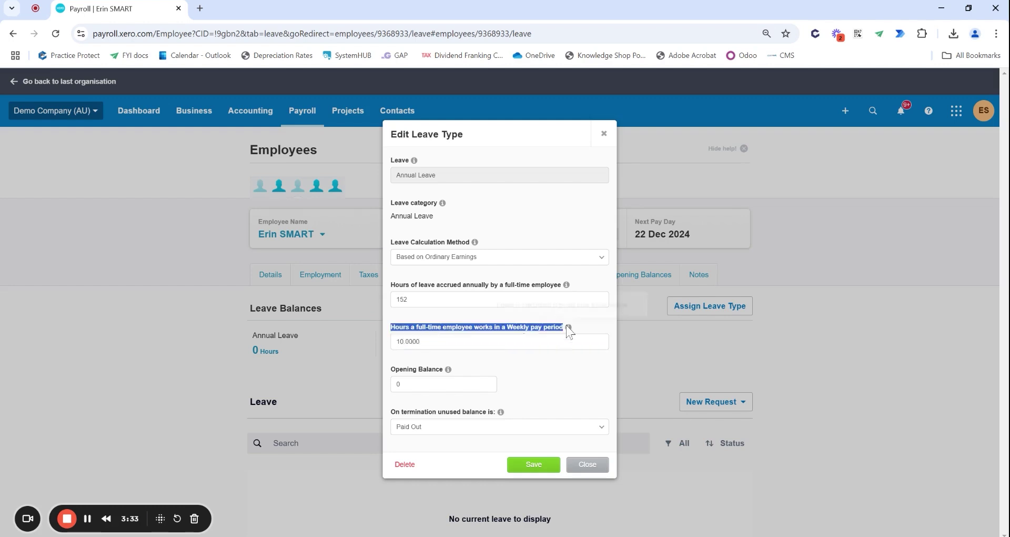
left_click(394, 329)
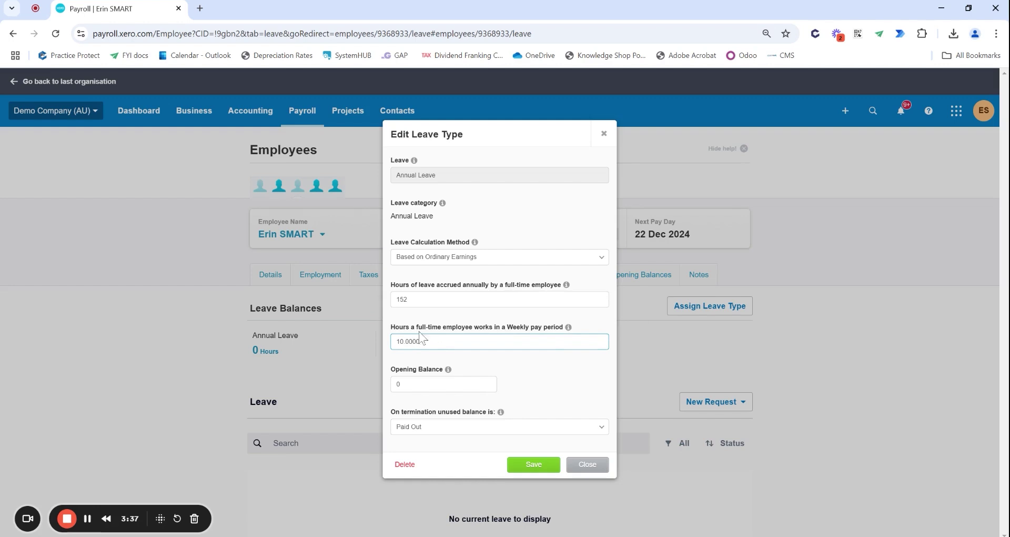
Set the Annual Leave full-time weekly hours back to 38 and close the leave type without saving
left_click_drag(463, 340, 359, 352)
type("38")
key("ctrl+a")
left_click(604, 134)
Open the payroll settings in a separate browser tab and bring up the Annual Leave pay item
left_click(302, 112)
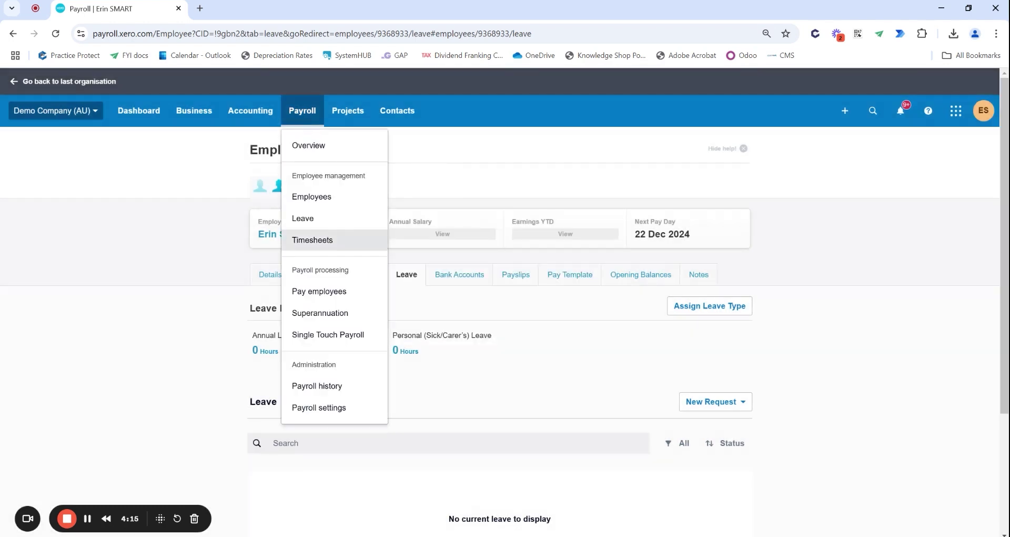
middle_click(329, 407)
left_click(260, 8)
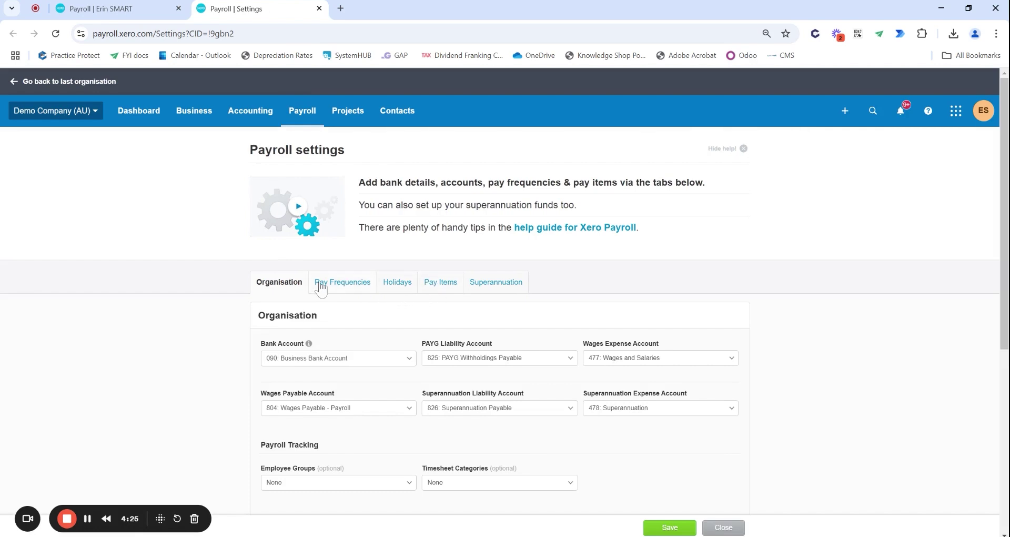
left_click(447, 286)
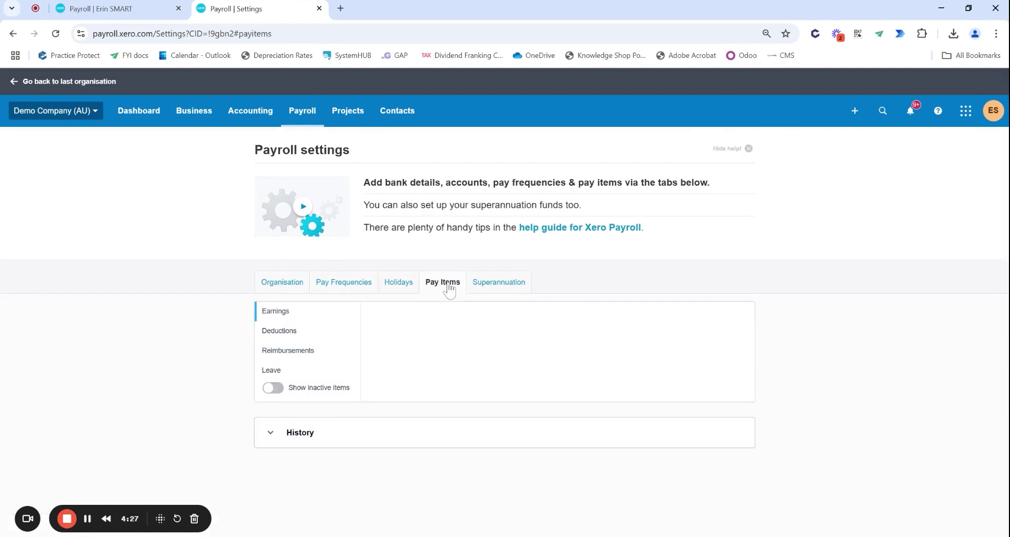
left_click(263, 372)
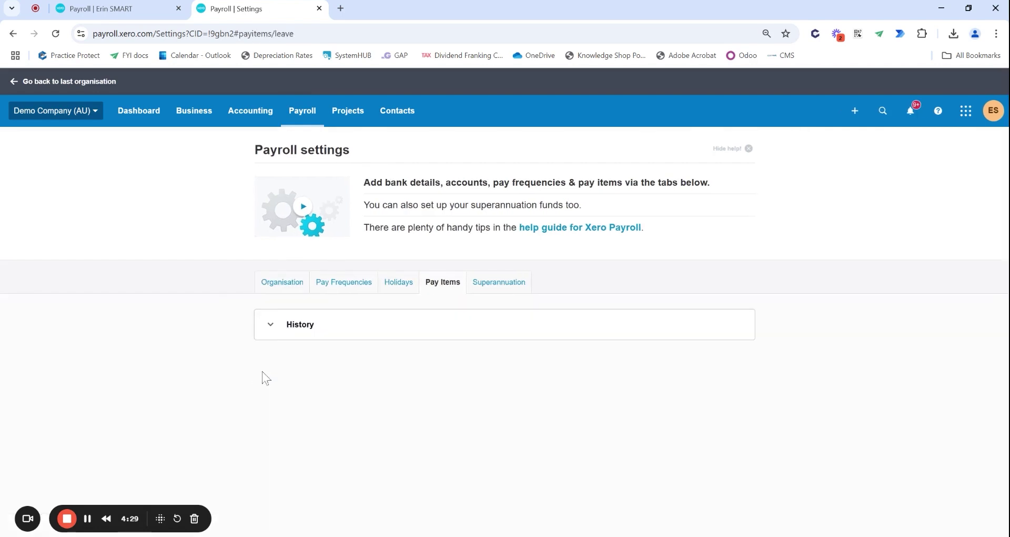
left_click(388, 395)
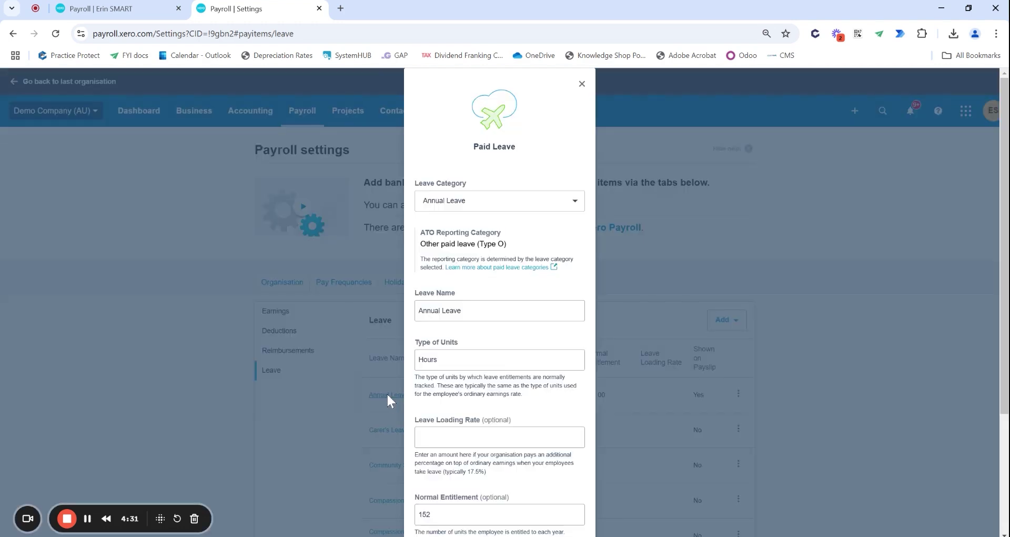
Try a Normal Entitlement of 150 for the Annual Leave pay item and cancel the edit
scroll(474, 378, "down", 3)
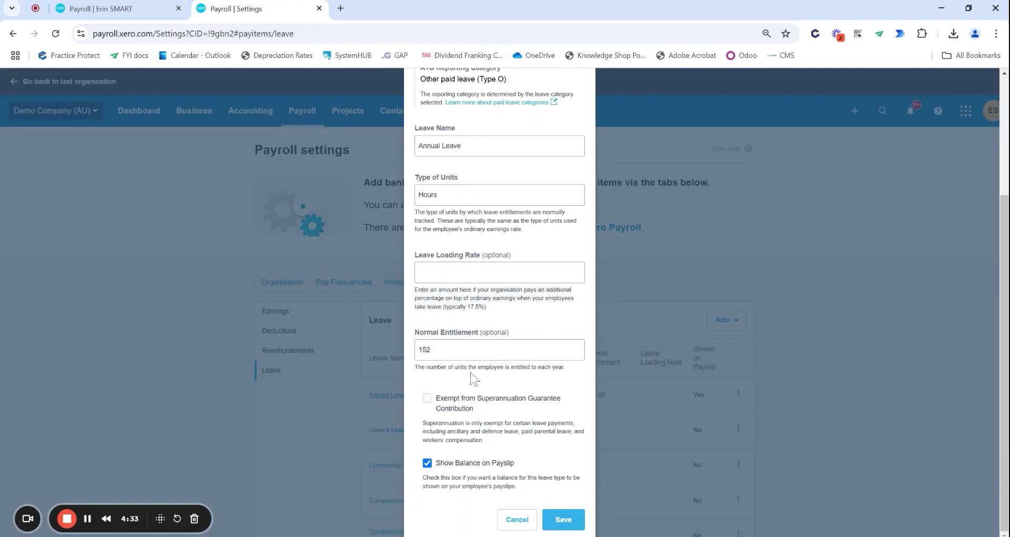
left_click_drag(437, 350, 363, 348)
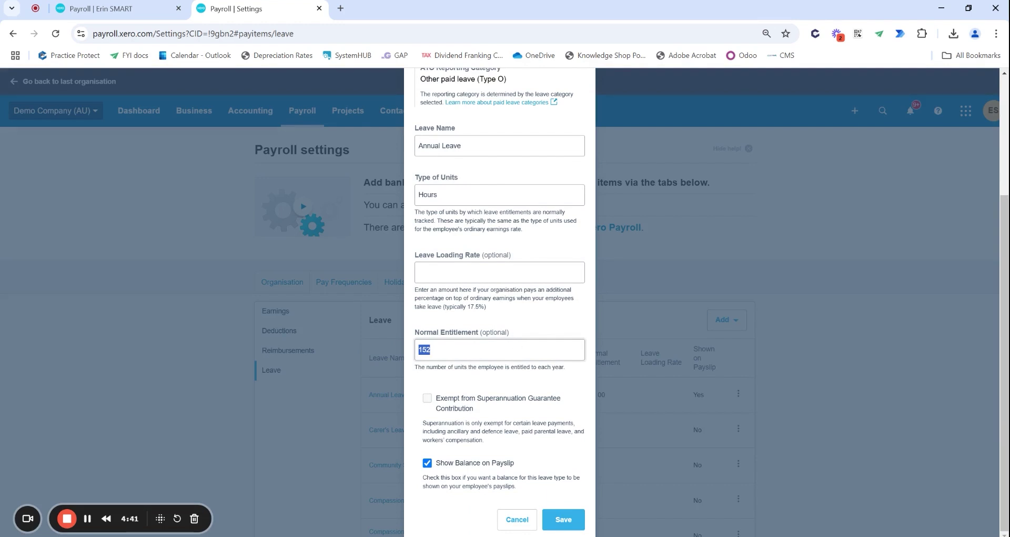
key("Right")
key("ctrl+a")
type("150")
key("ctrl+a")
left_click(516, 521)
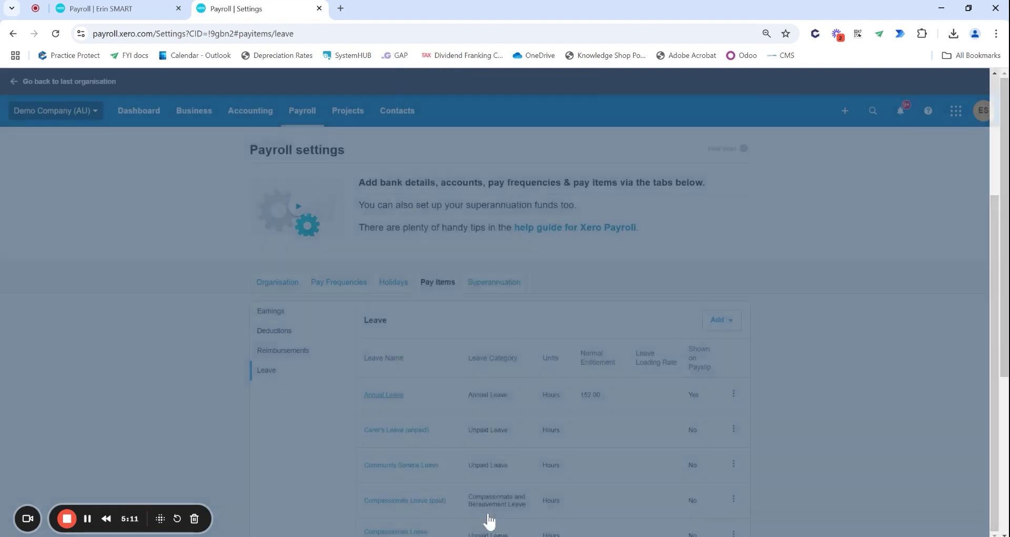
Return to the employee's leave record and open Annual Leave for editing at the weekly full-time hours
key("ctrl+1")
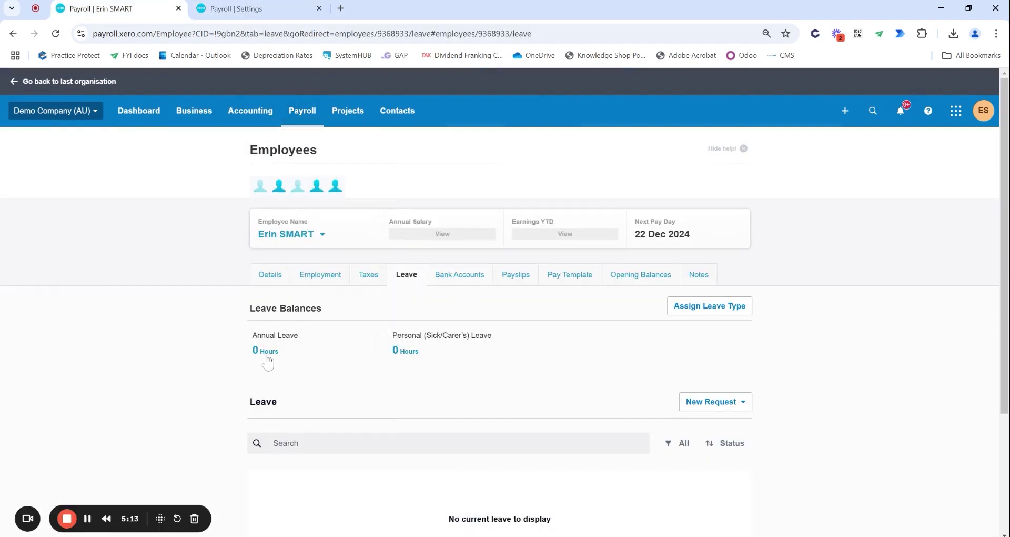
left_click(267, 353)
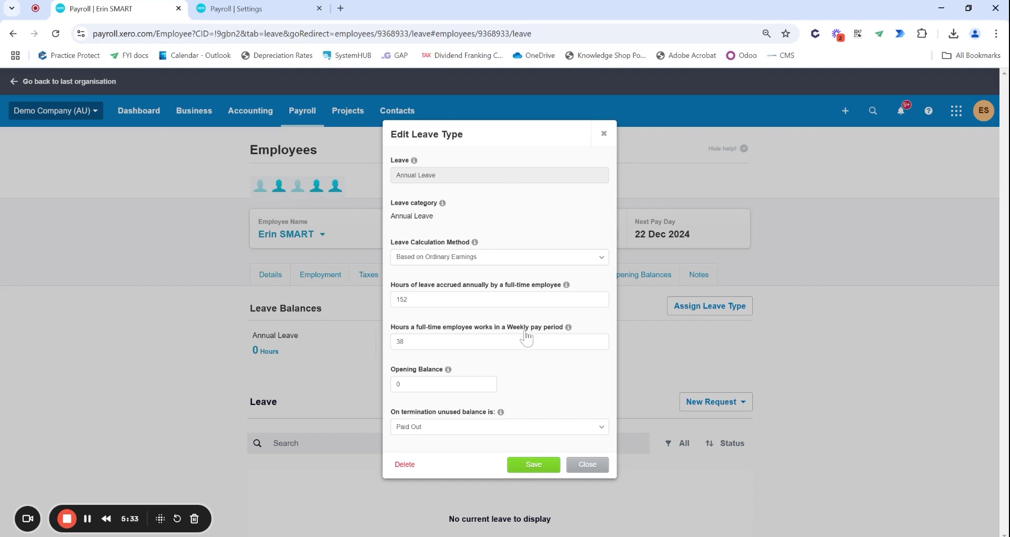
double_click(518, 342)
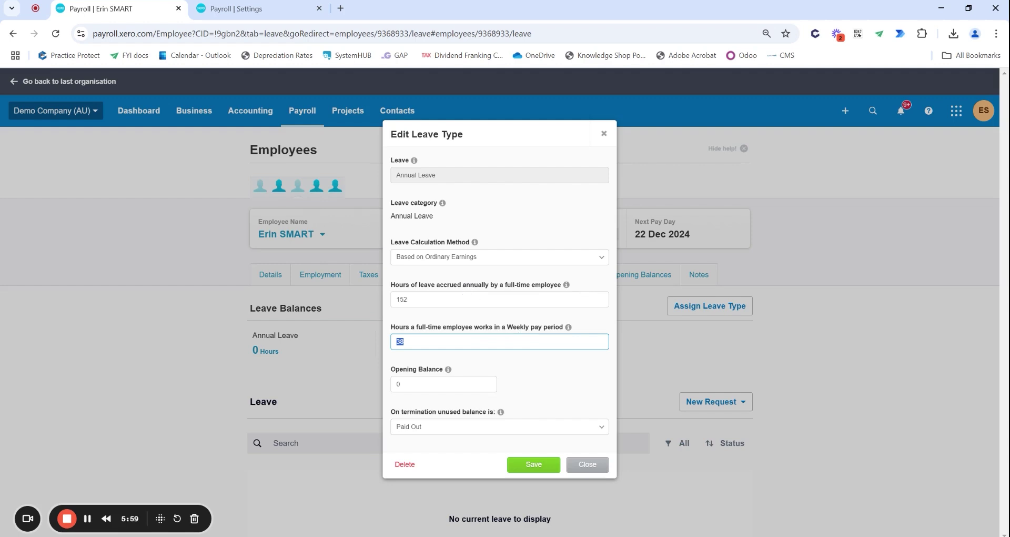
Set the hours of Annual Leave accrued annually by a full-time employee to 190
left_click(441, 299)
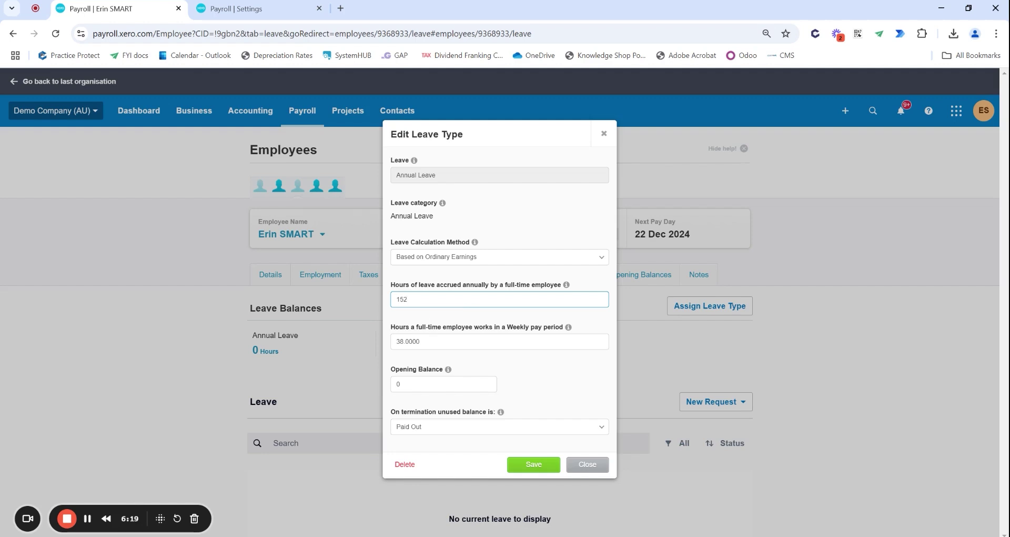
key("ctrl+a")
type("190")
Check the Annual Leave pay item in the payroll settings and return to the employee's leave type
left_click(252, 6)
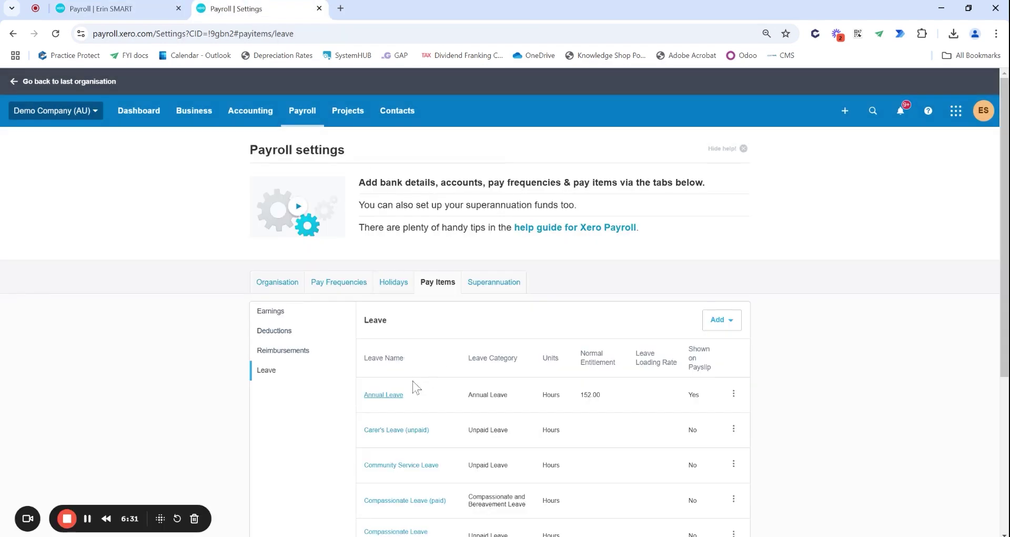
left_click(392, 403)
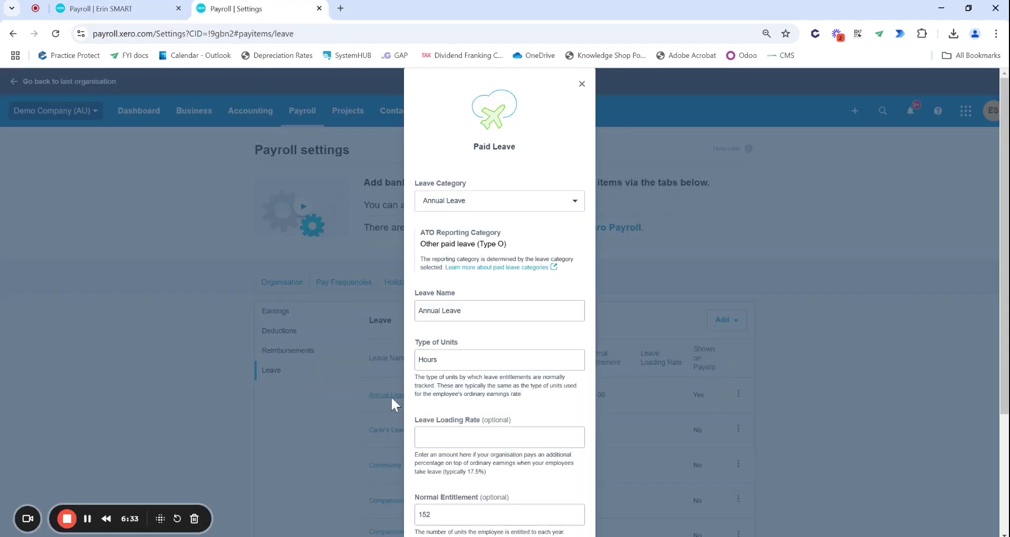
left_click(86, 7)
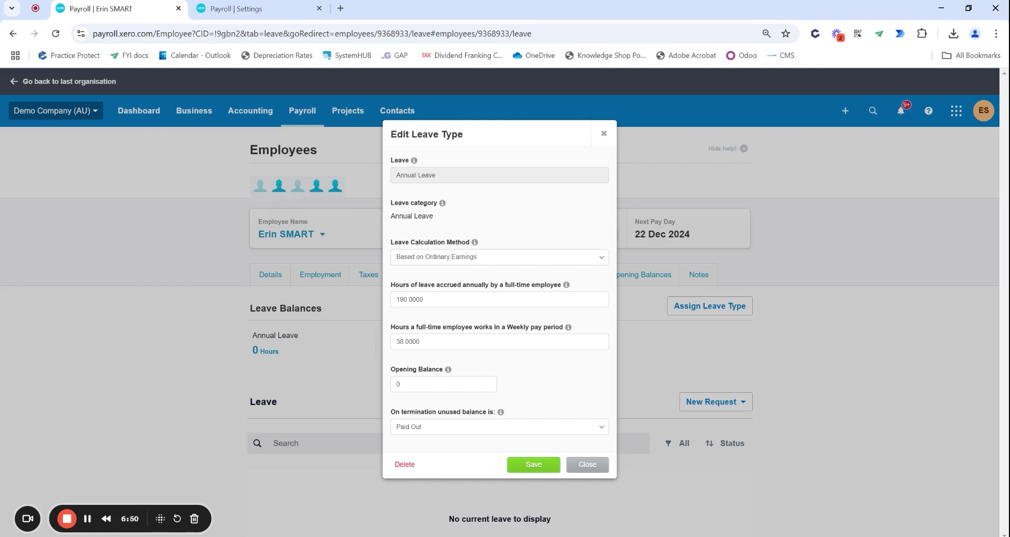
Set the annual accrual for the employee's Annual Leave to 152 hours and save the leave type
left_click(410, 298)
double_click(410, 299)
type("152")
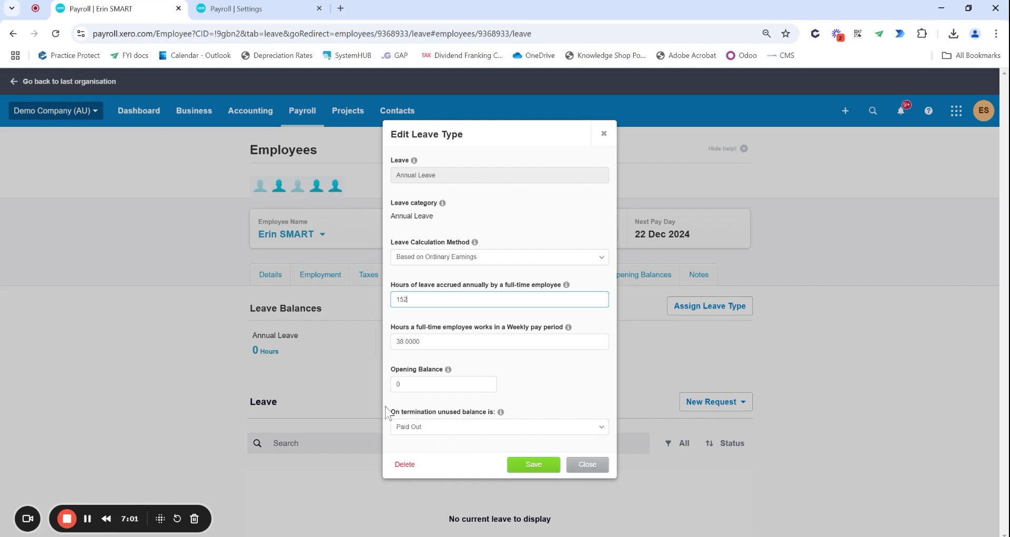
left_click(546, 468)
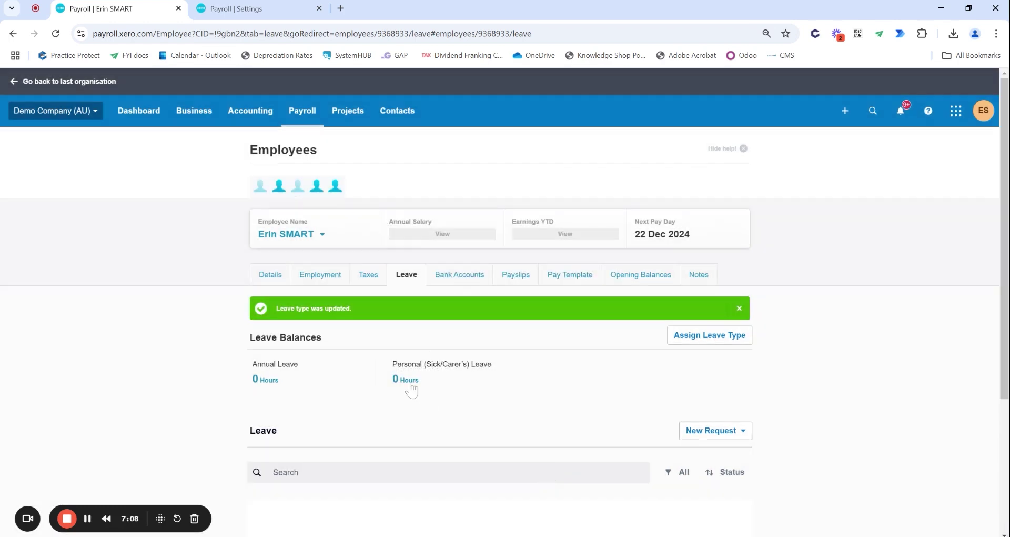
Set the employee's Personal (Sick/Carer's) Leave accrual to 76 hours annually, keep unused balance Not Paid Out on termination, and save
left_click(410, 381)
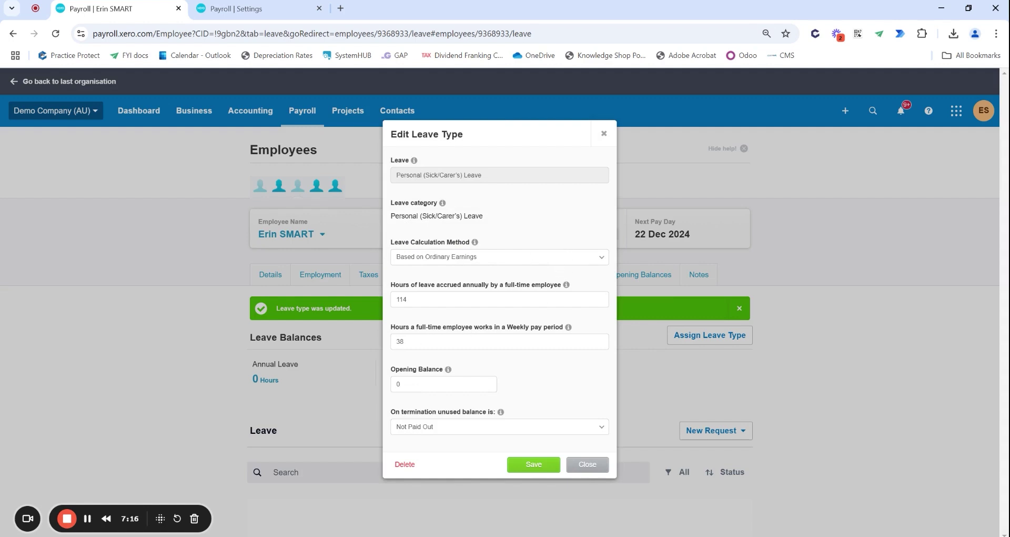
double_click(400, 341)
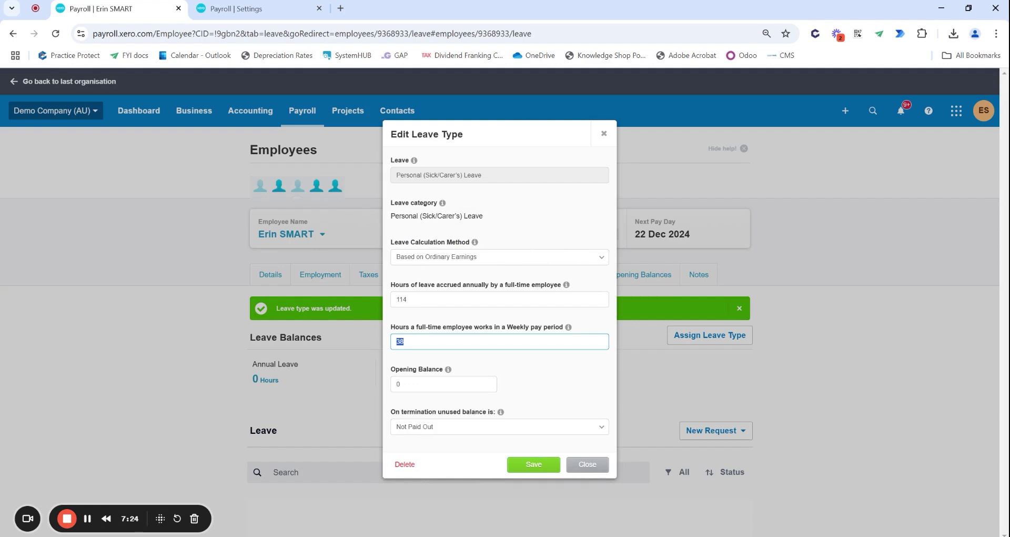
double_click(401, 299)
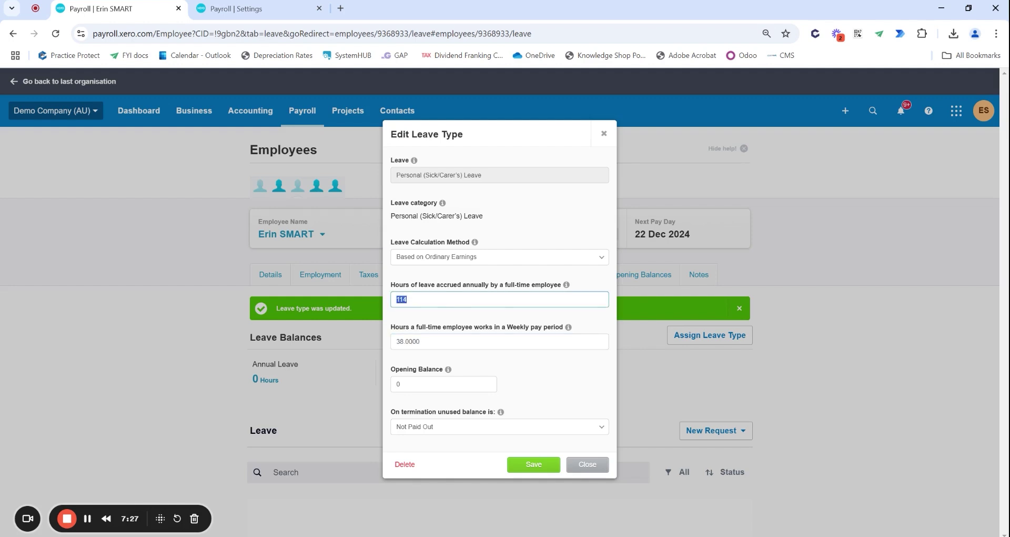
type("76")
left_click(601, 431)
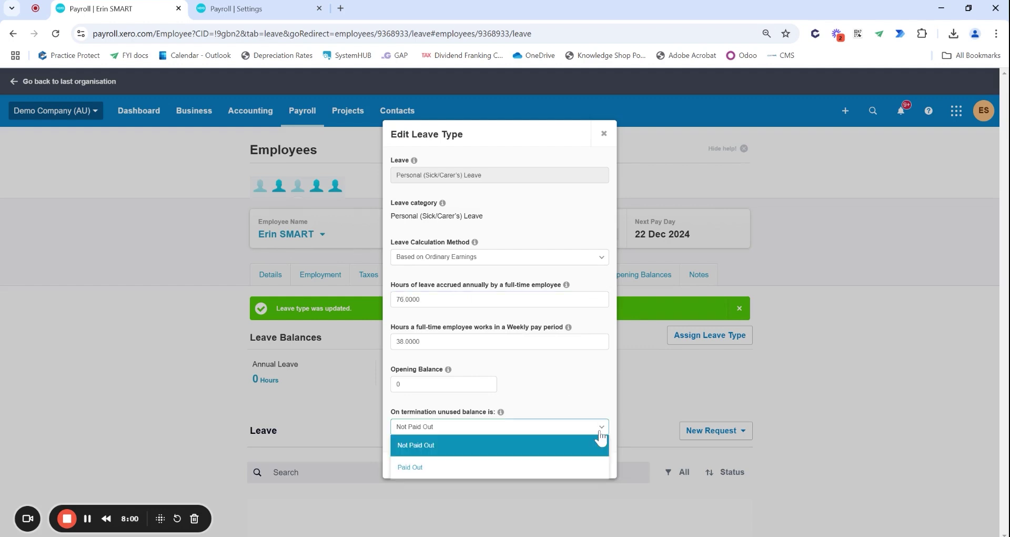
left_click(594, 445)
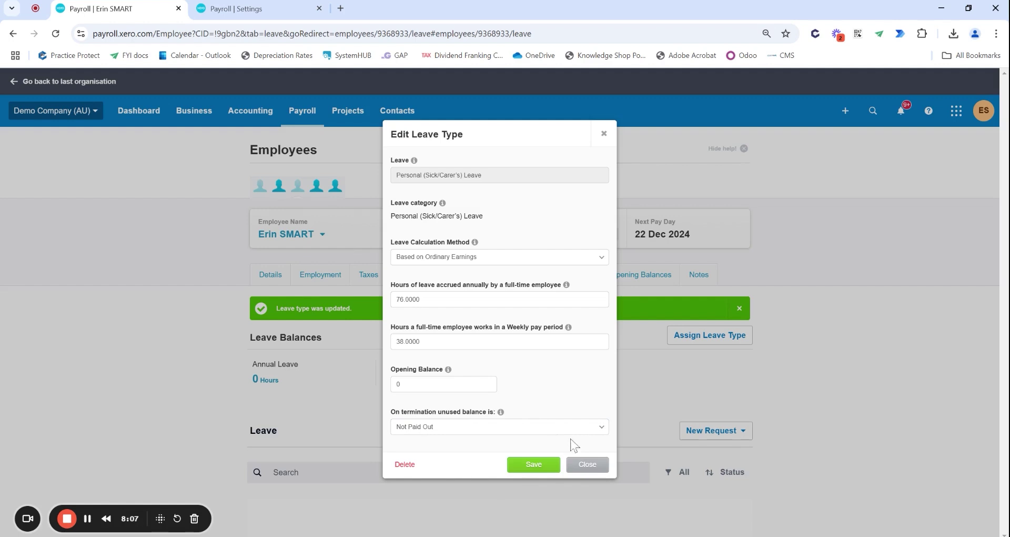
left_click(533, 466)
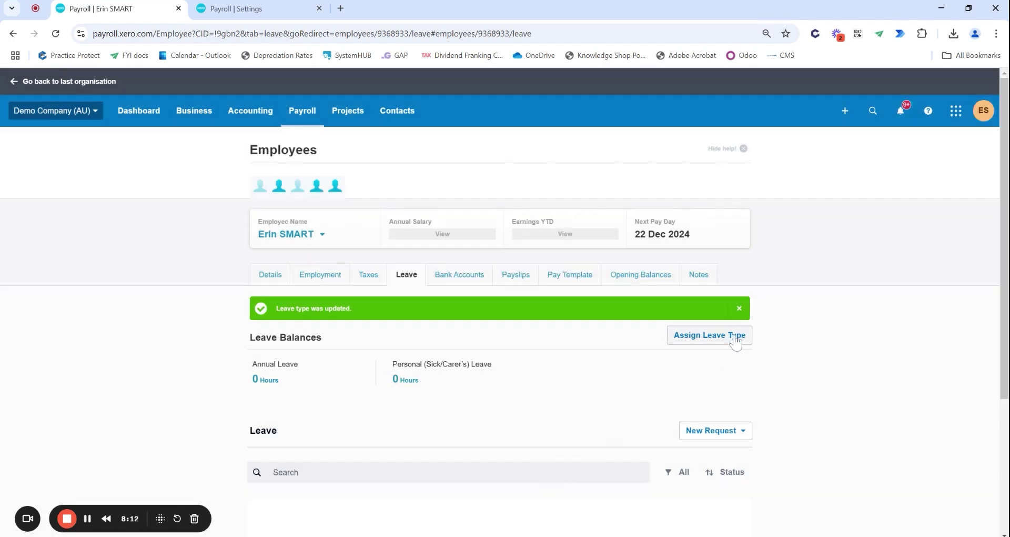
Review the leave types assignable to the employee, dismiss the open Annual Leave pay item in payroll settings, and close the assignment form unsaved
left_click(733, 335)
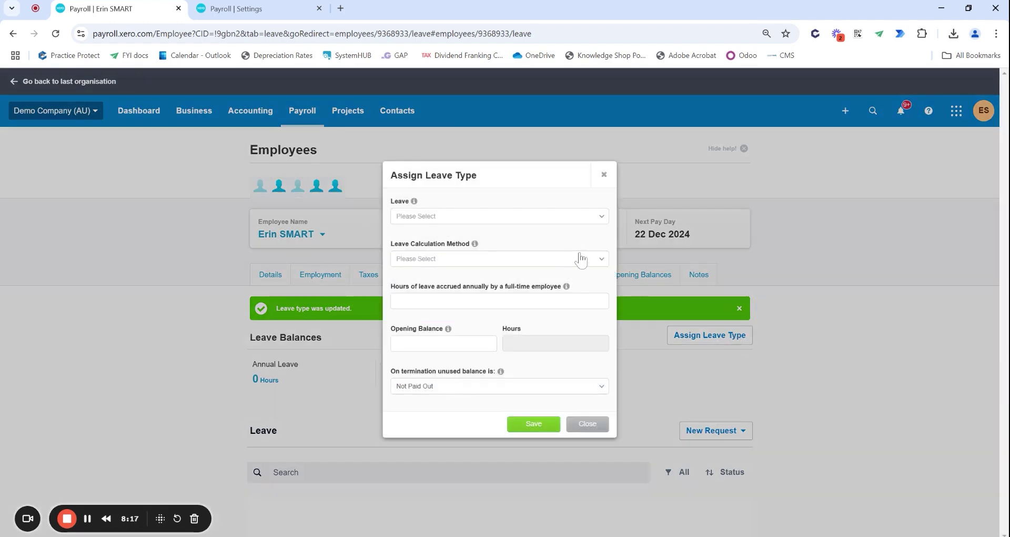
left_click(604, 225)
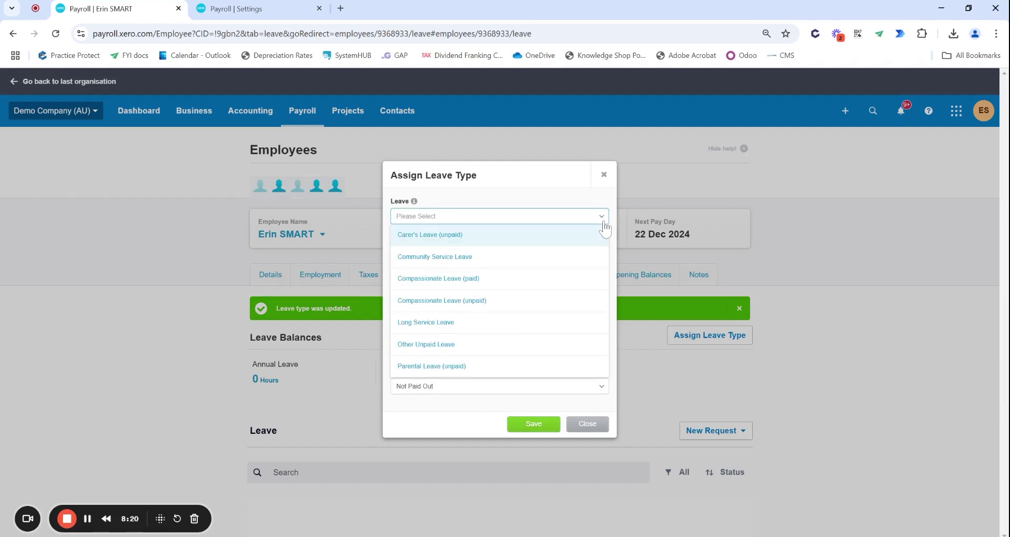
key("ctrl+Tab")
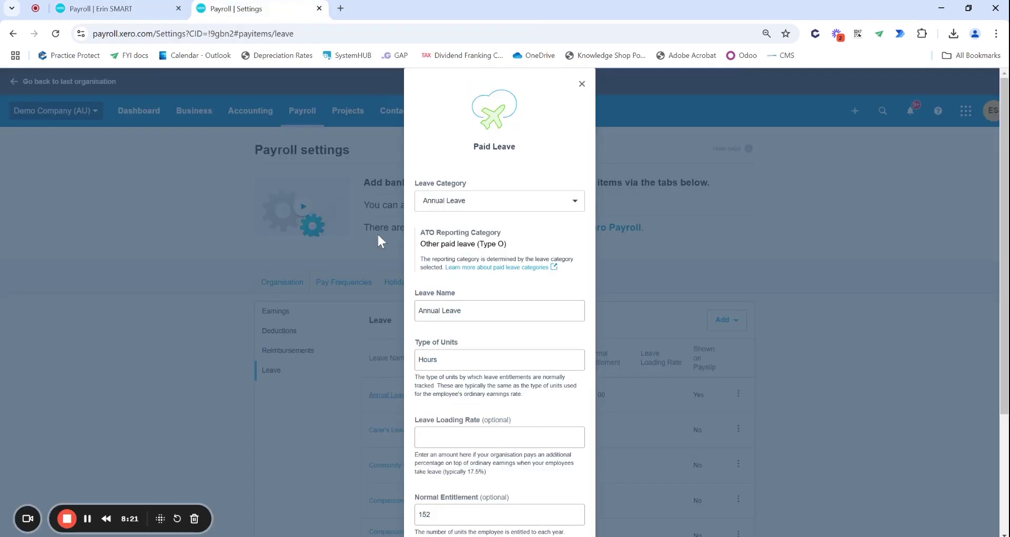
left_click(581, 86)
left_click(302, 110)
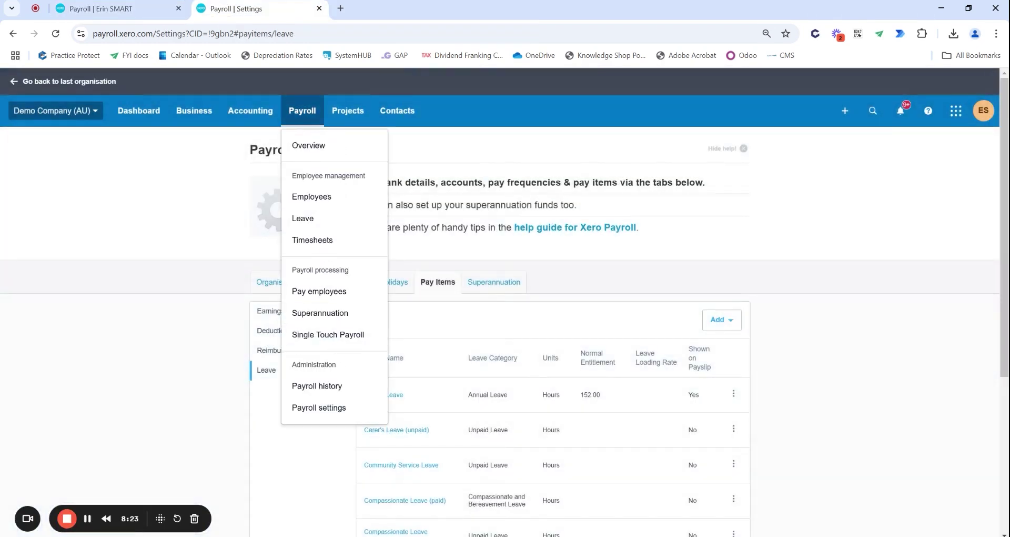
left_click(121, 9)
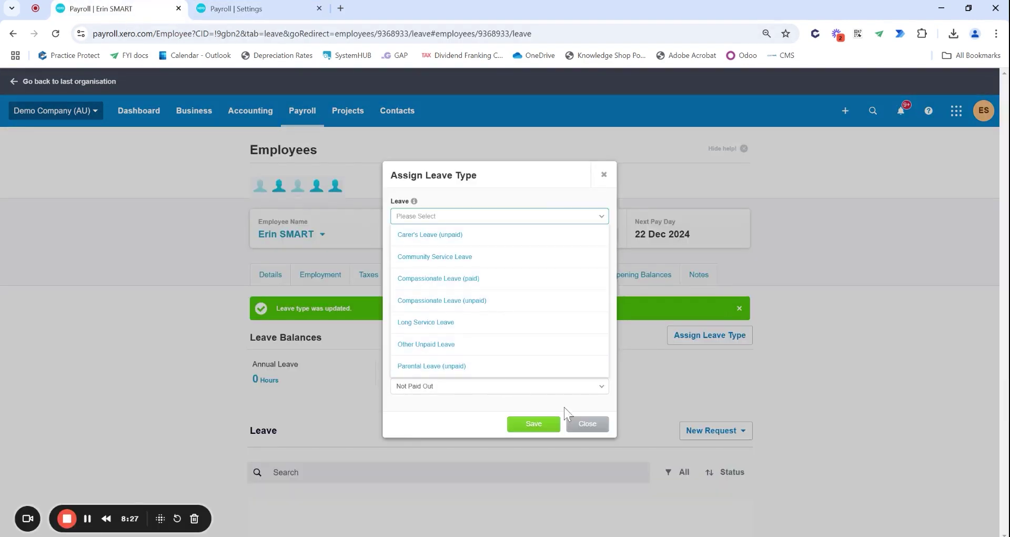
left_click(588, 424)
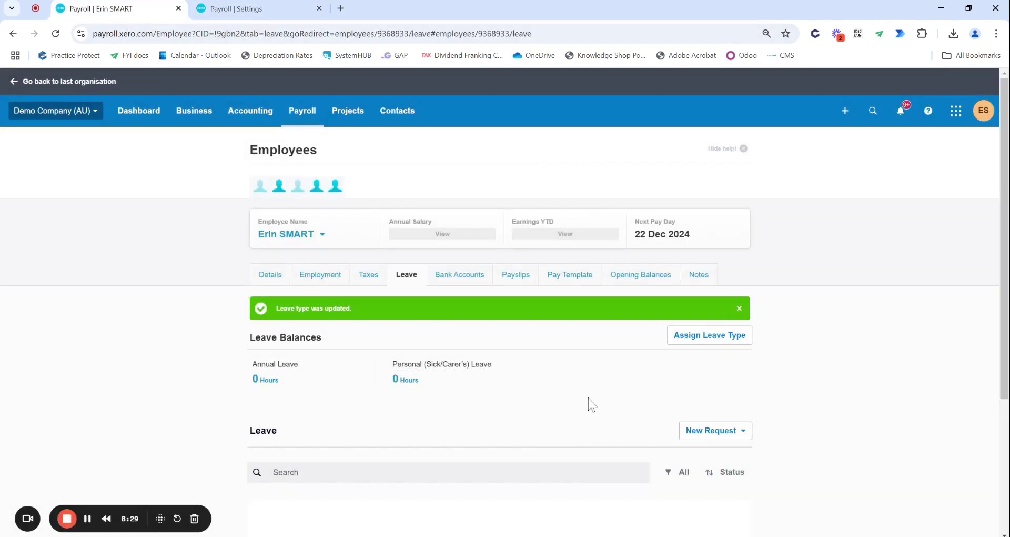